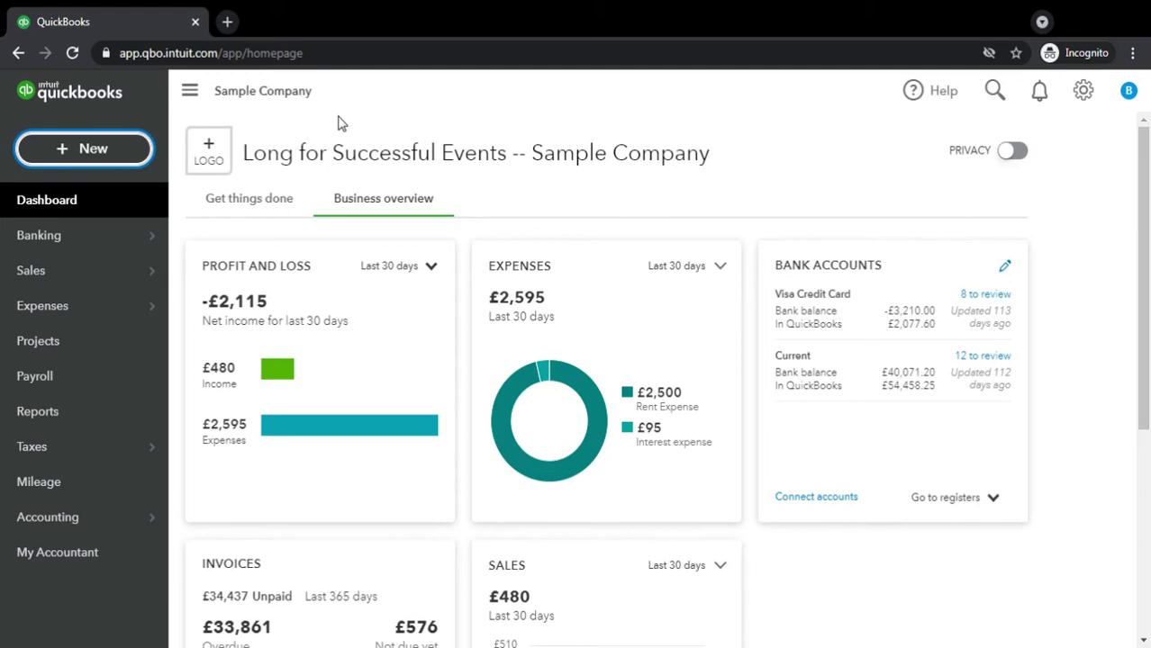
Start a new blank sales receipt, no.1015, from the + New menu
left_click(90, 148)
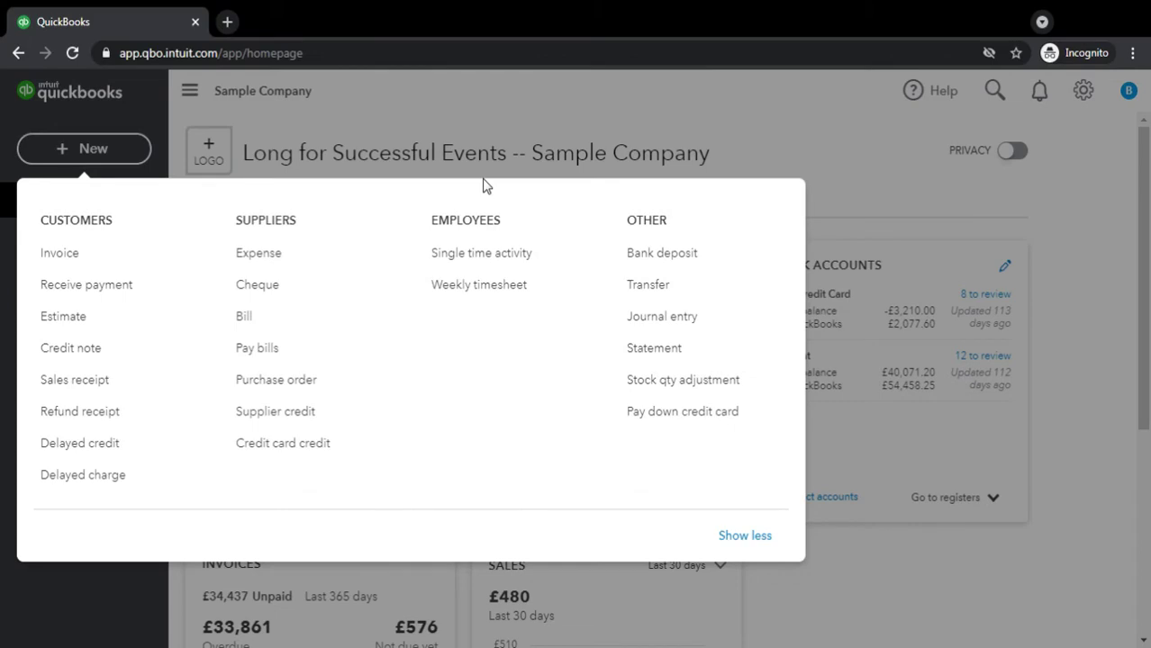
left_click(79, 388)
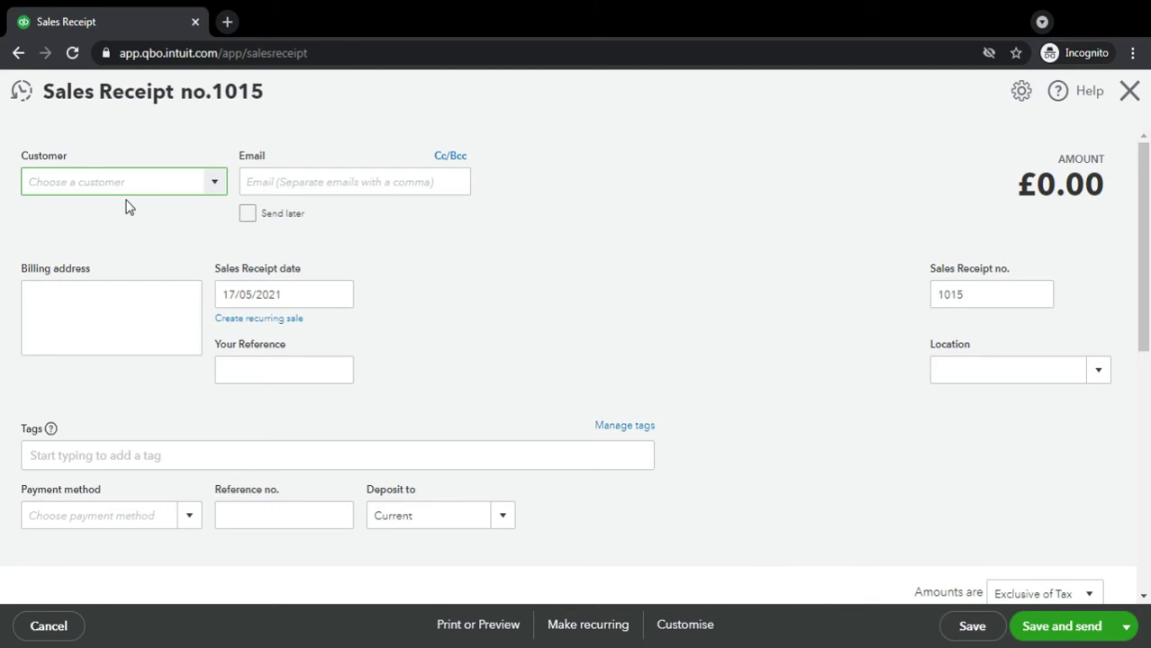
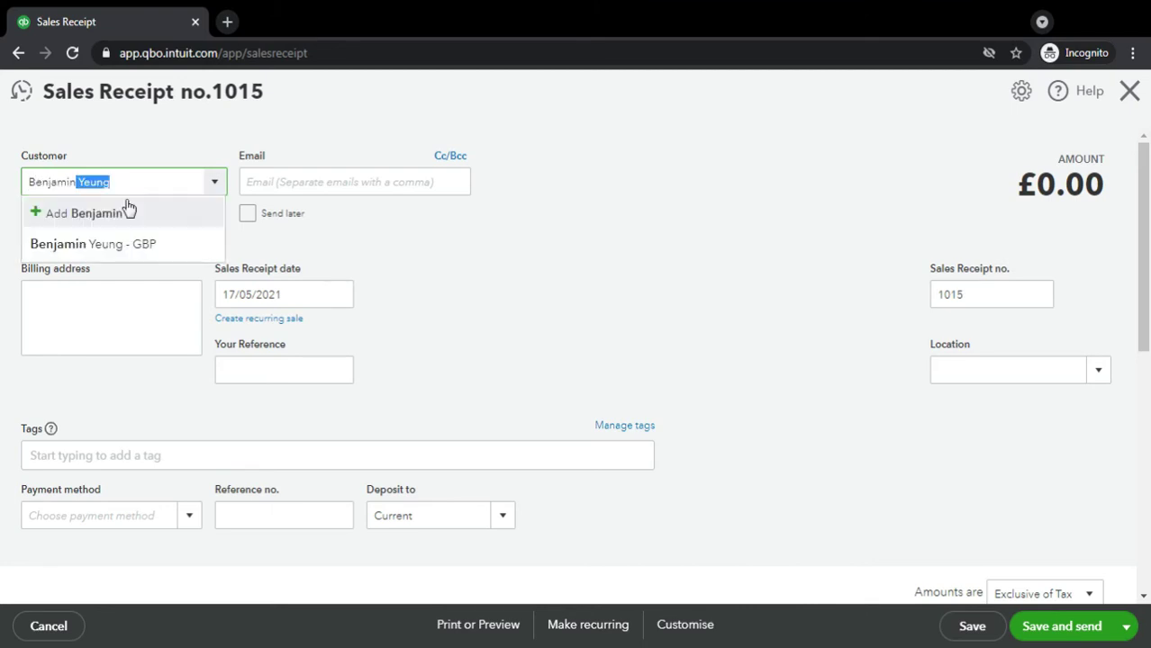
Choose the existing GBP customer by name so the billing address auto-fills
left_click(121, 243)
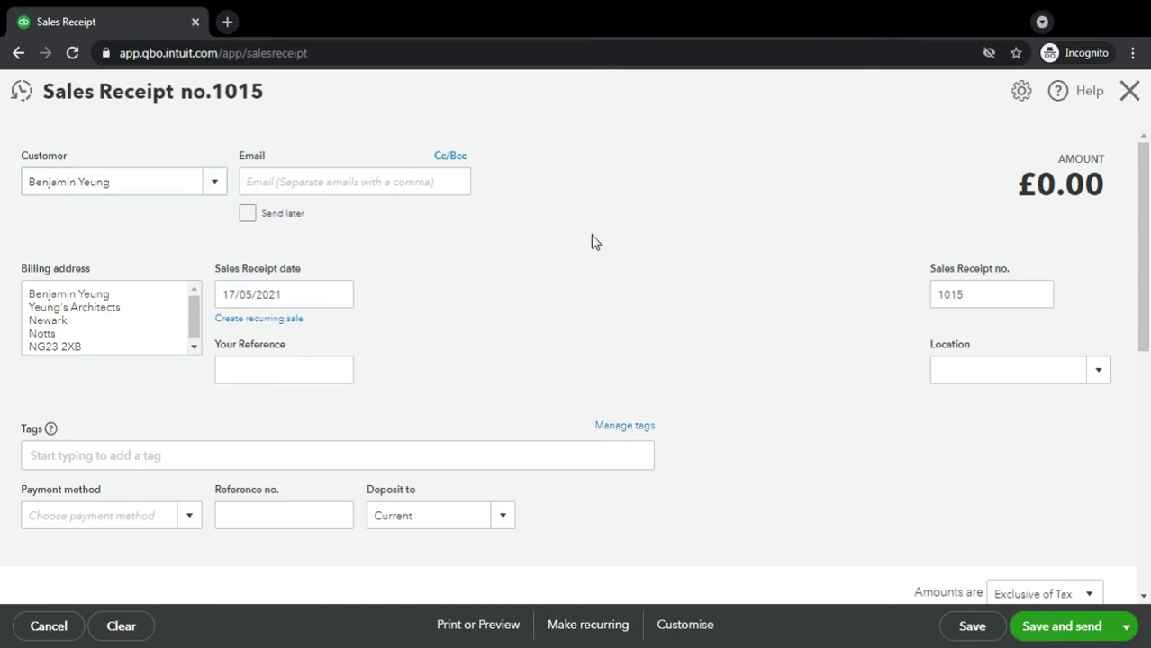
Change the receipt date from 17/05/2021 to 11/01/2021
left_click(284, 300)
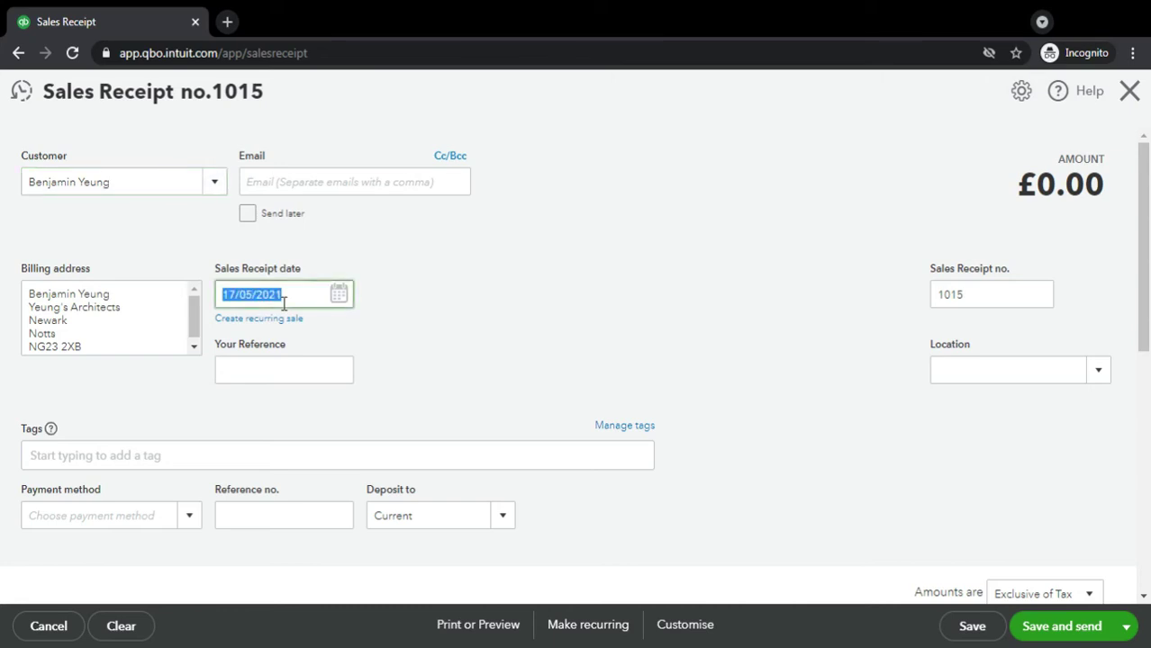
type("1101")
key("Tab")
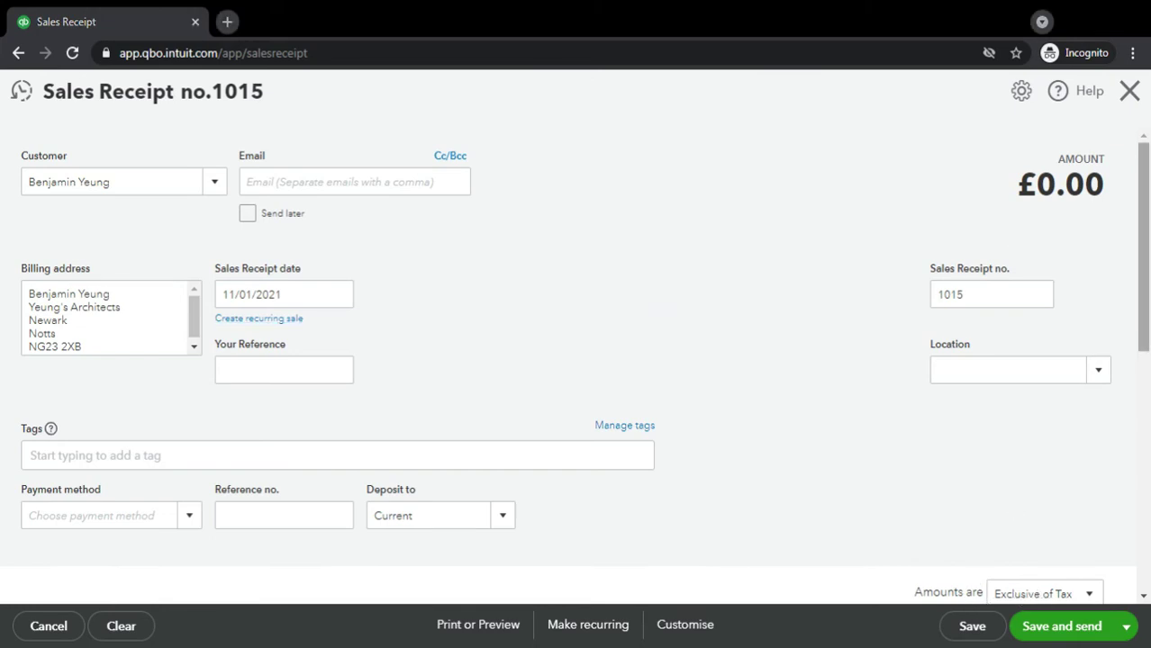
left_click_drag(1147, 278, 1149, 300)
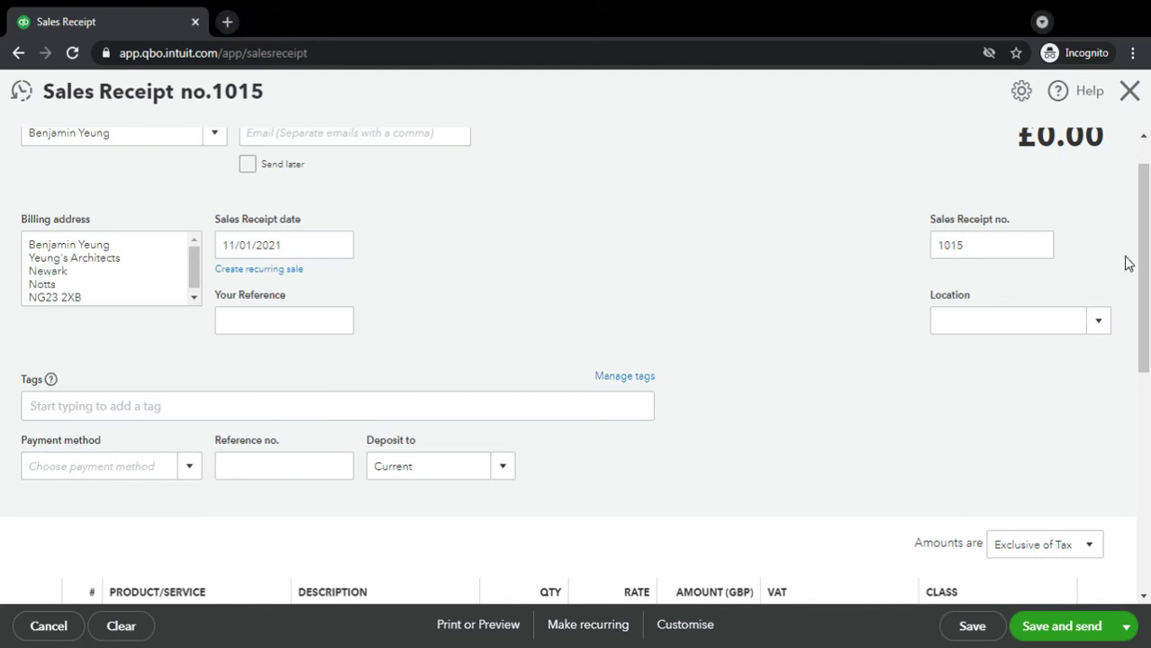
left_click_drag(1144, 265, 1148, 345)
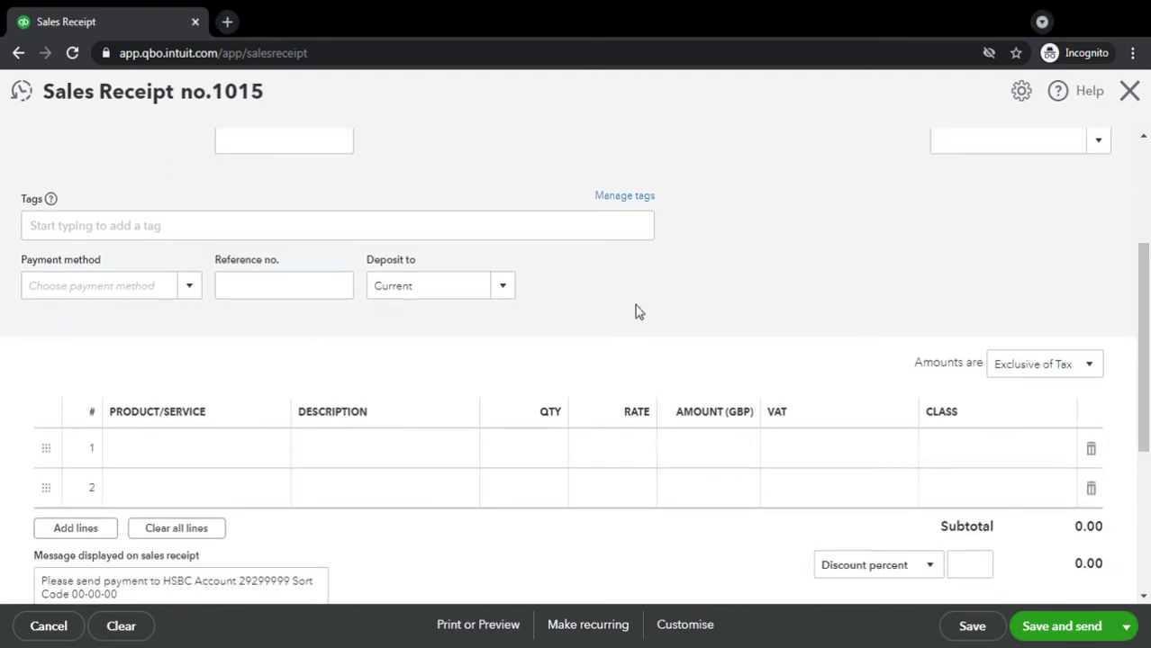
left_click(190, 286)
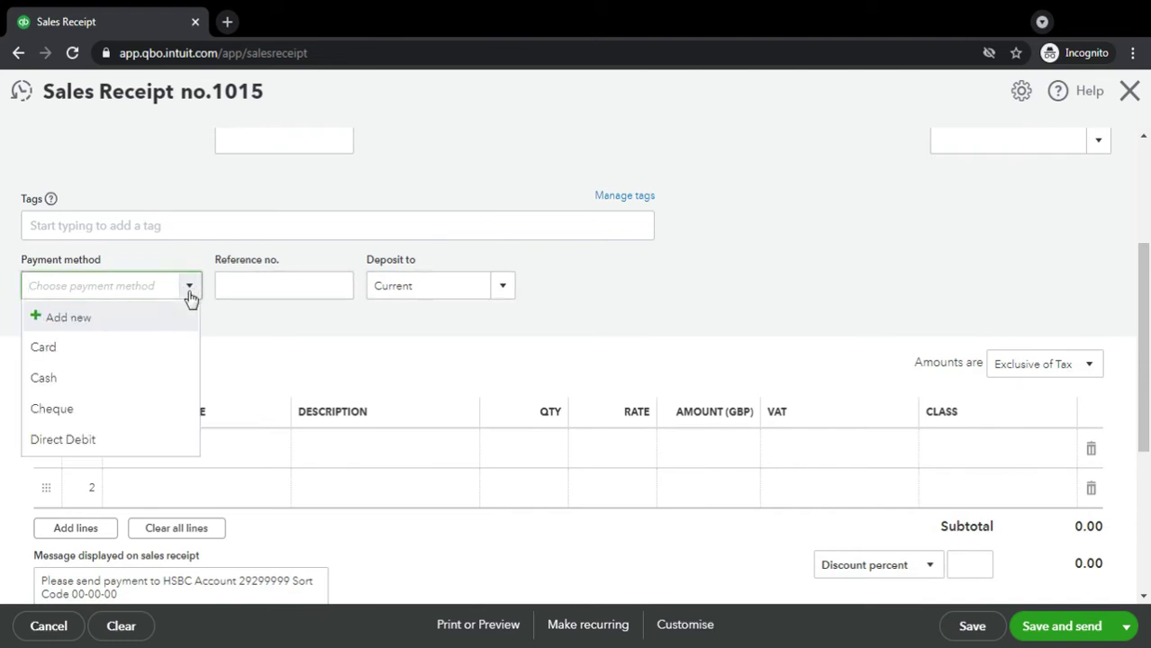
left_click(190, 297)
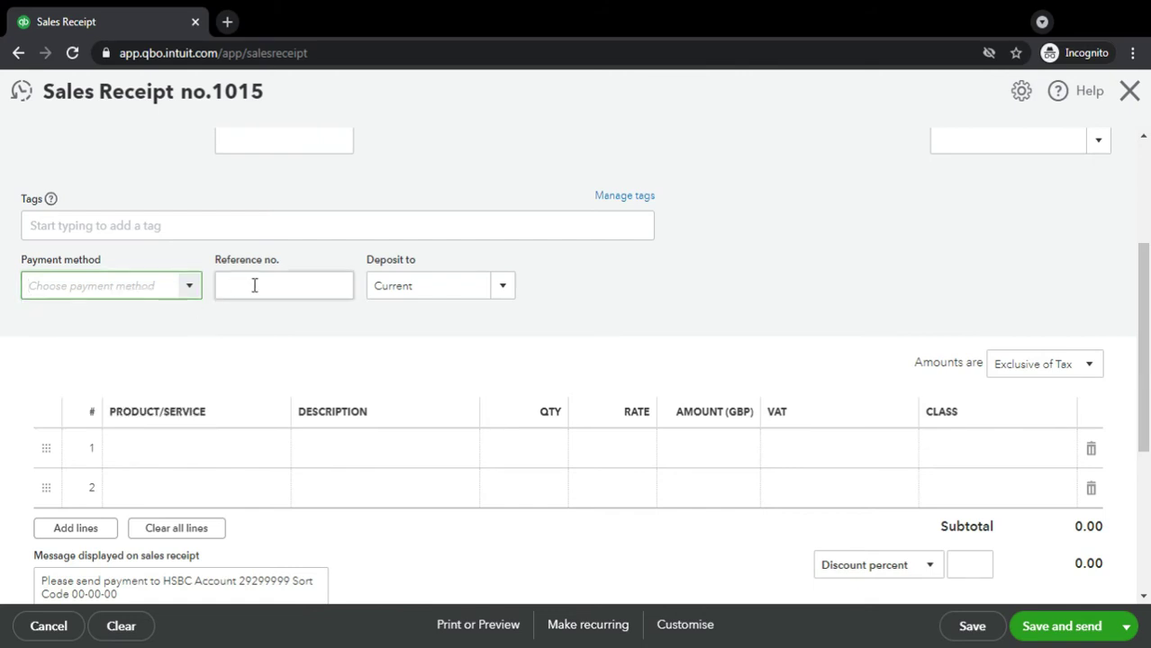
left_click(192, 287)
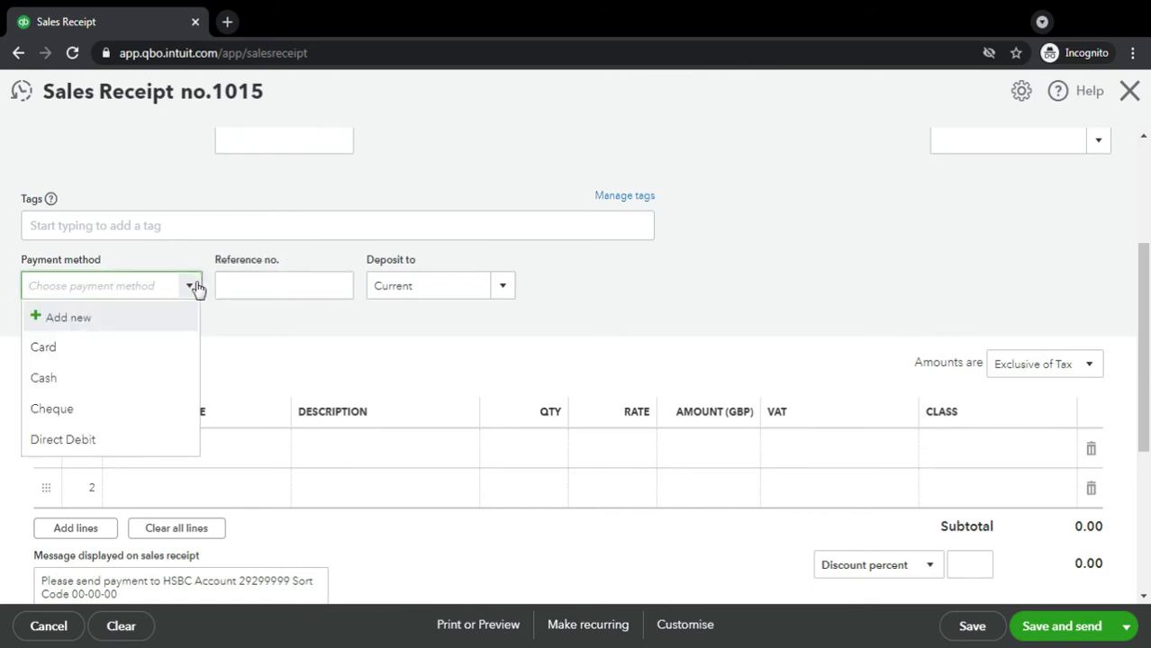
left_click(194, 288)
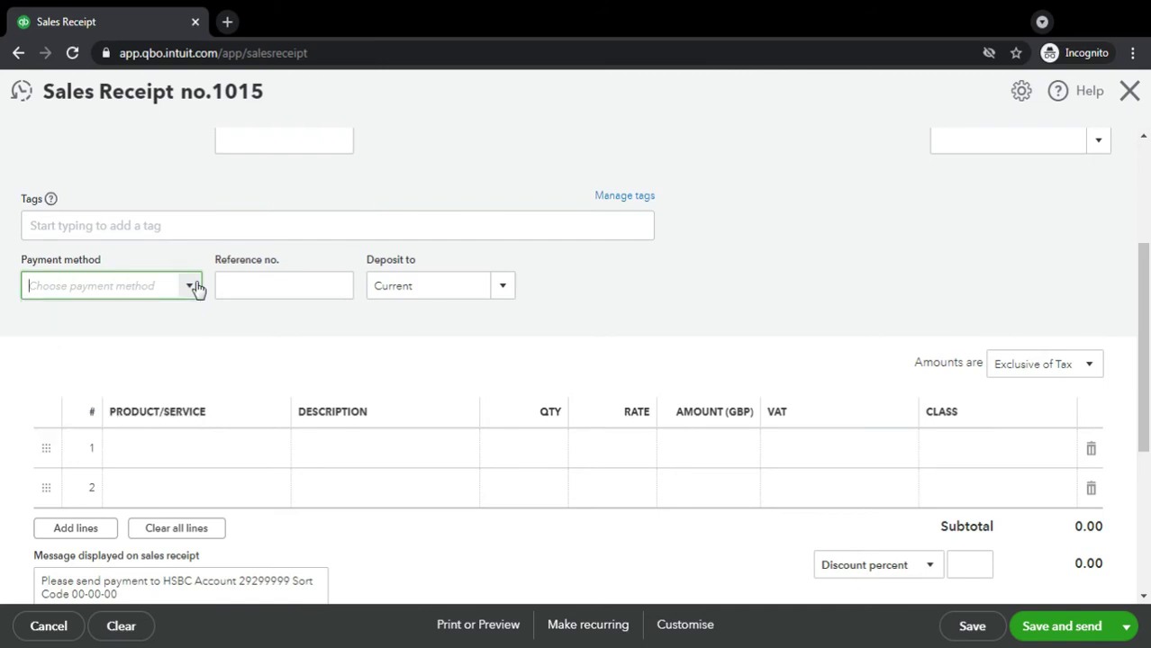
left_click(512, 296)
left_click(507, 288)
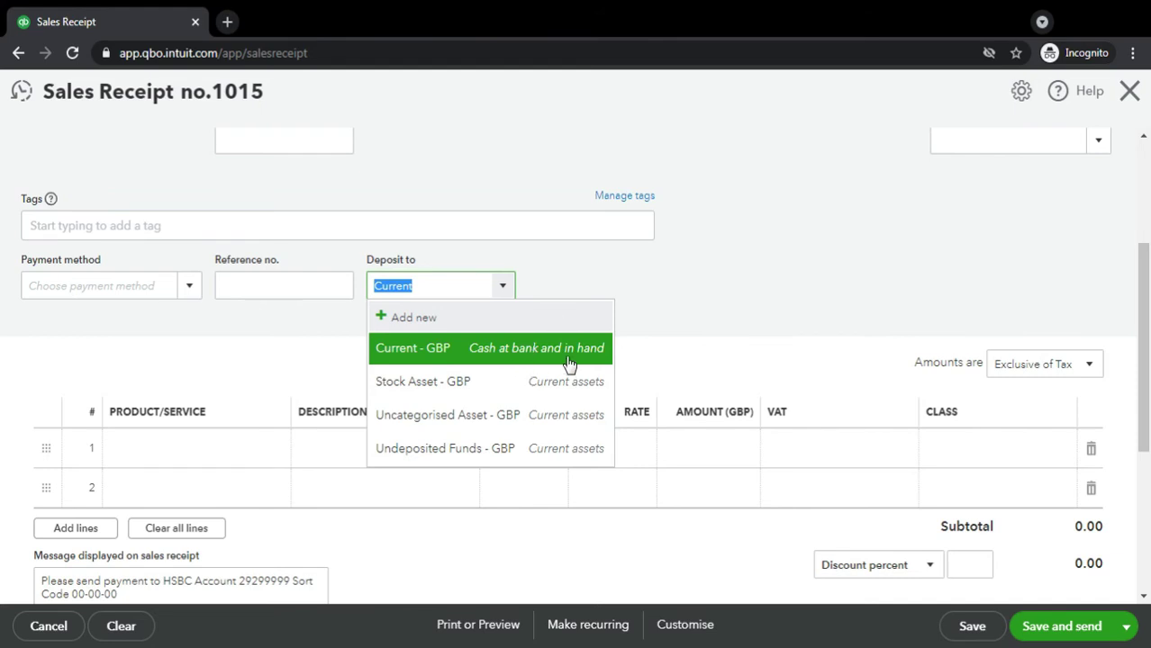
left_click(735, 293)
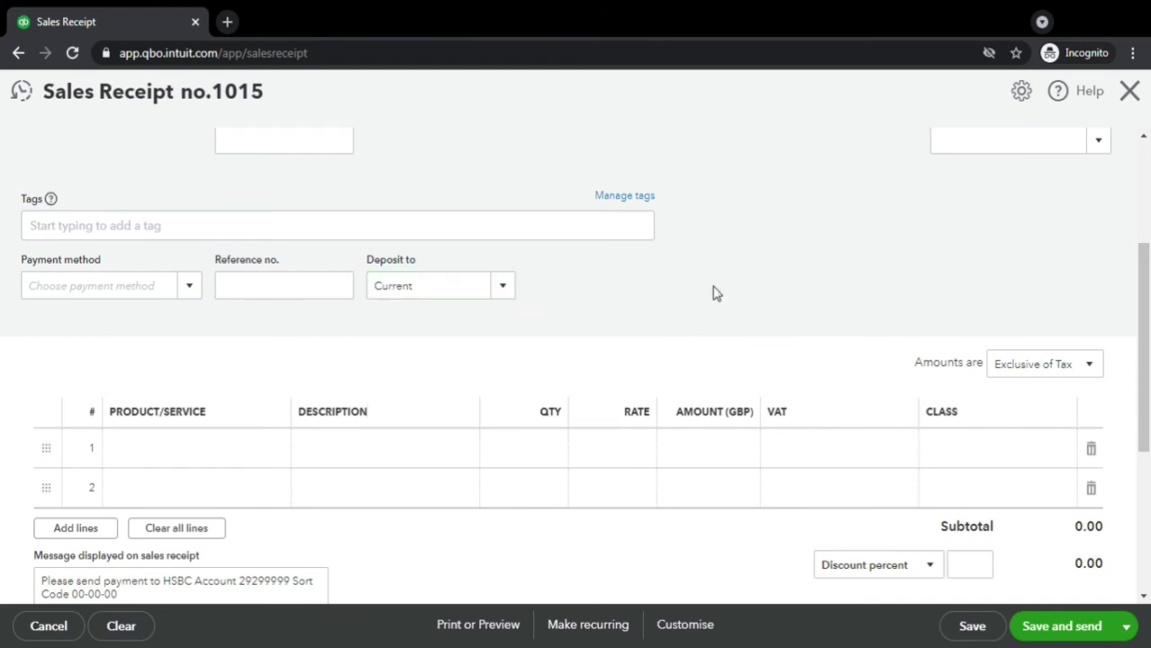
Put General services:Catering on line 1, quantity 1 with VAT 20.0% S
left_click(174, 466)
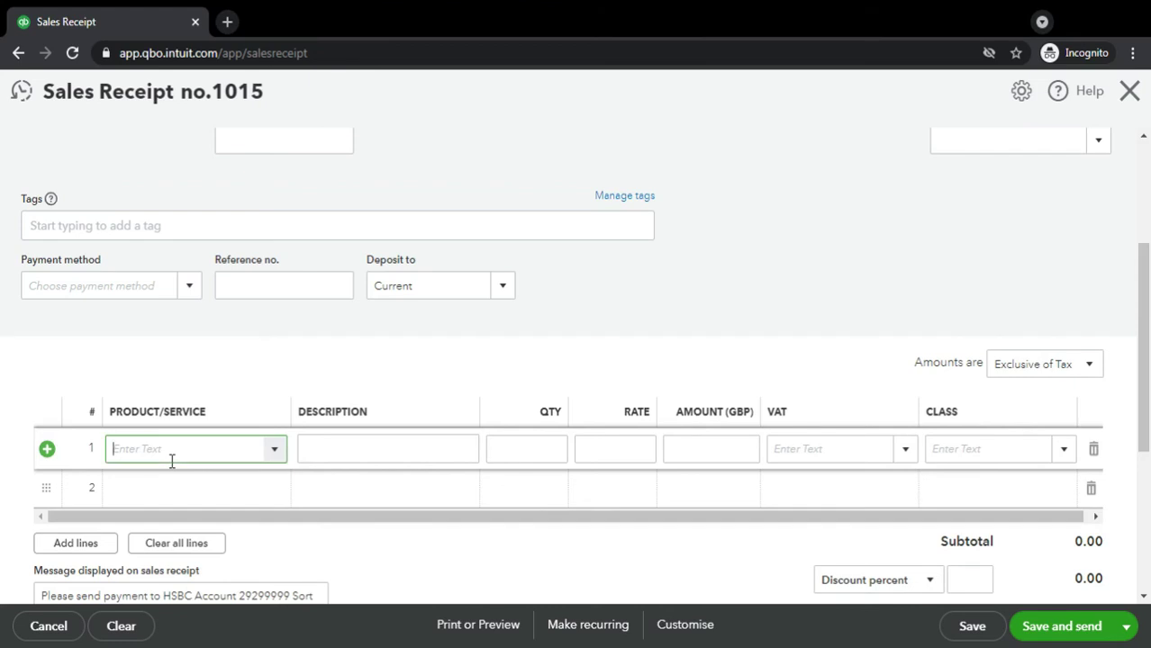
type("Cateringte")
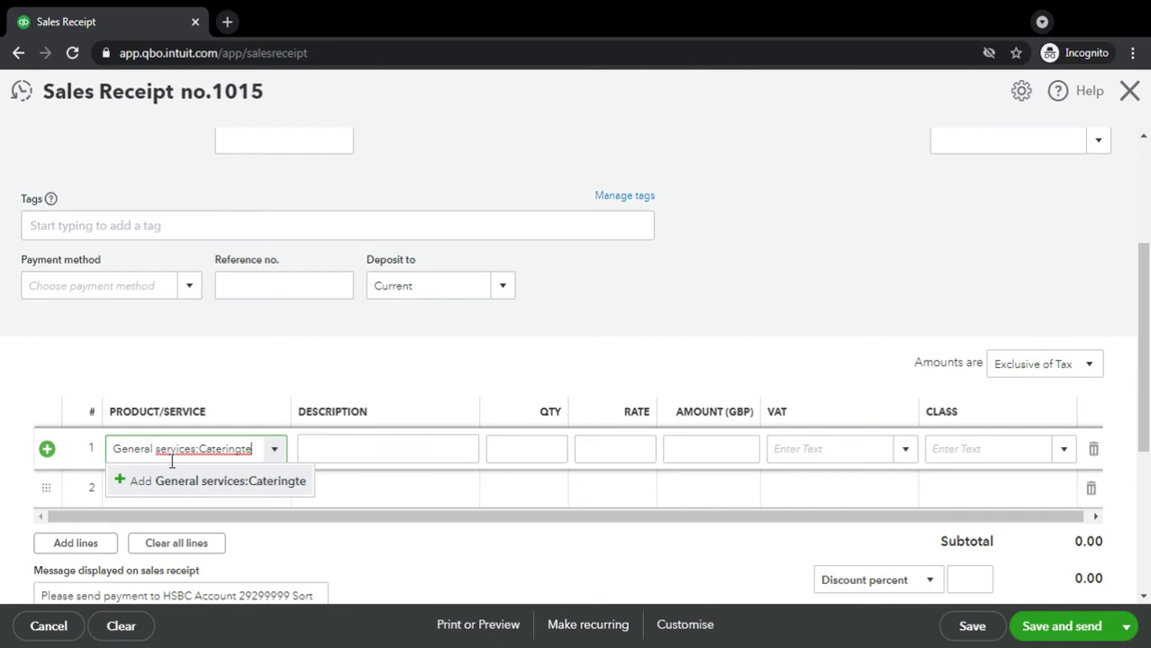
triple_click(171, 459)
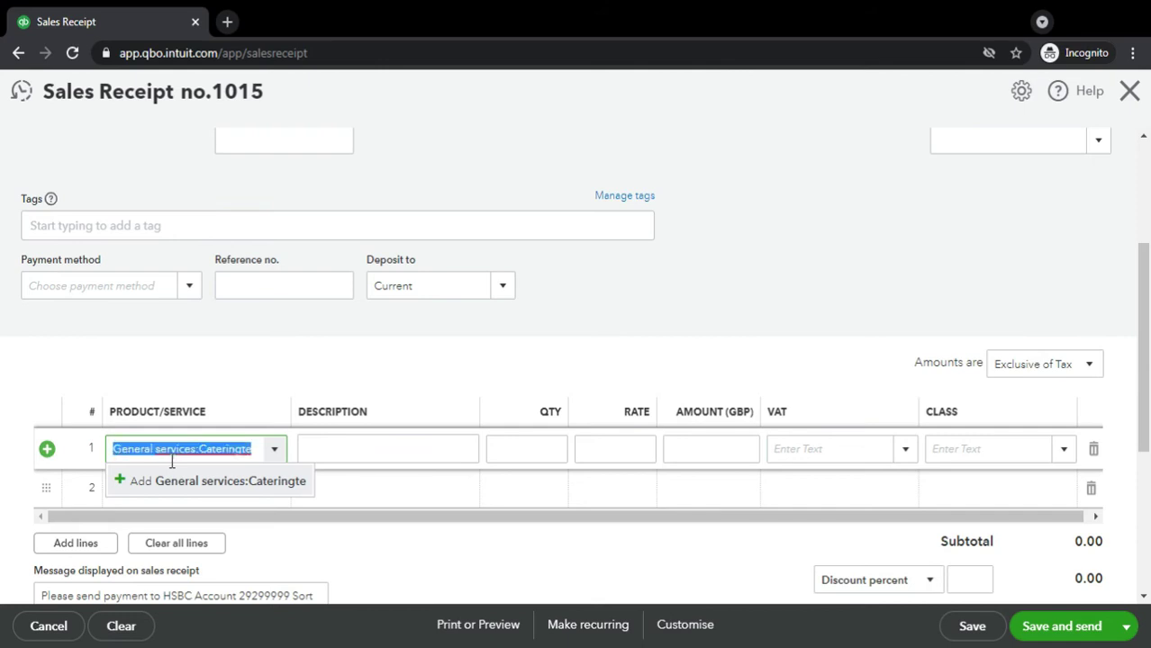
key("BackSpace")
type("cater")
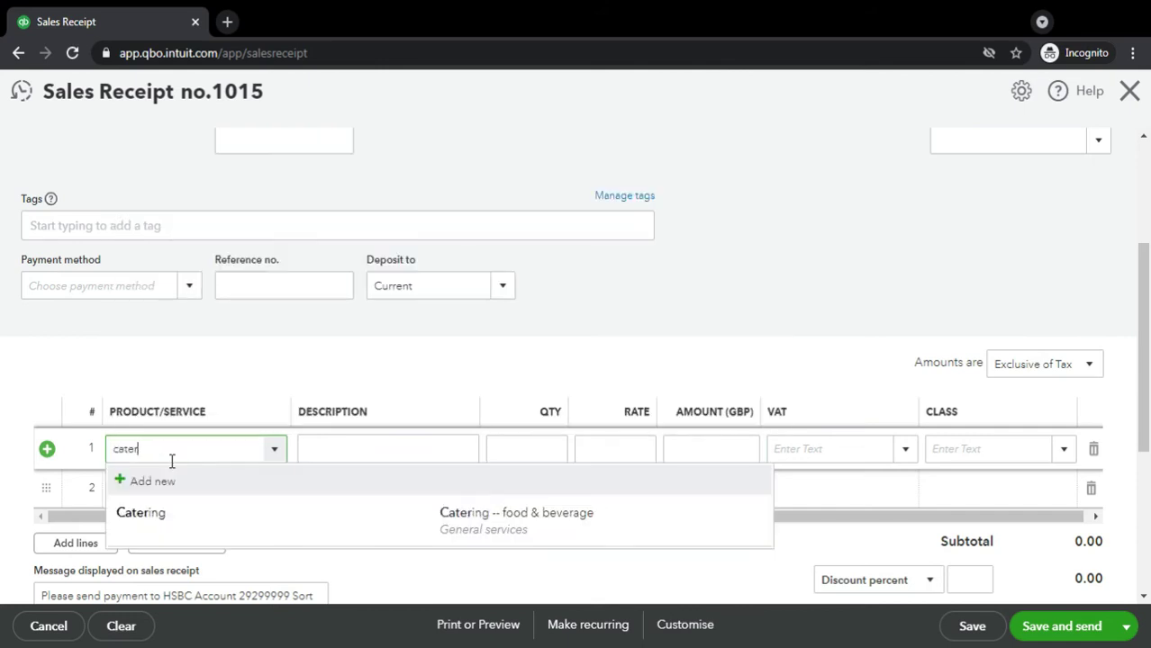
left_click(158, 515)
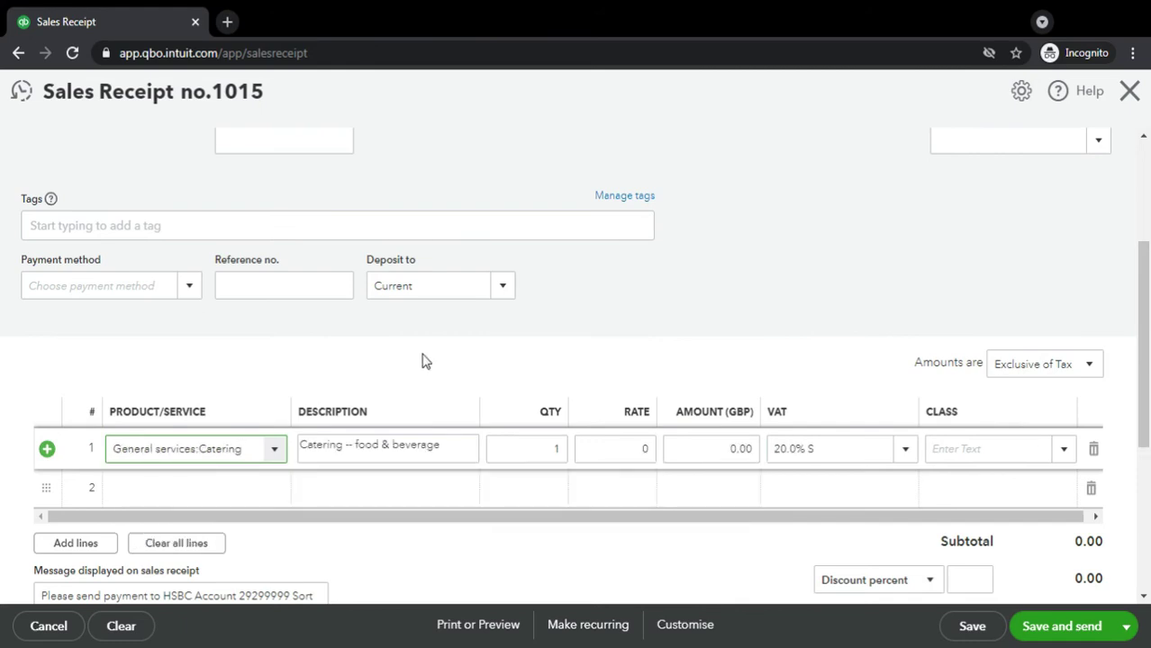
left_click(227, 21)
Set the catering line's rate to 900, giving VAT 180.00 and total 1,080.00
left_click(636, 436)
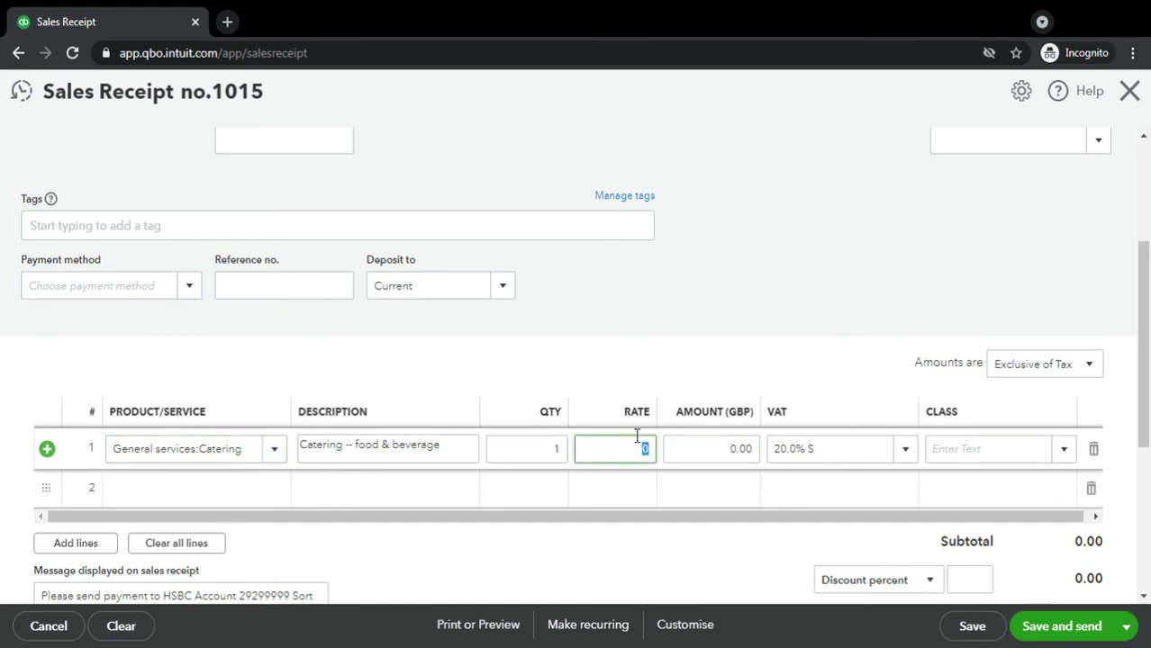
type("900")
key("Tab")
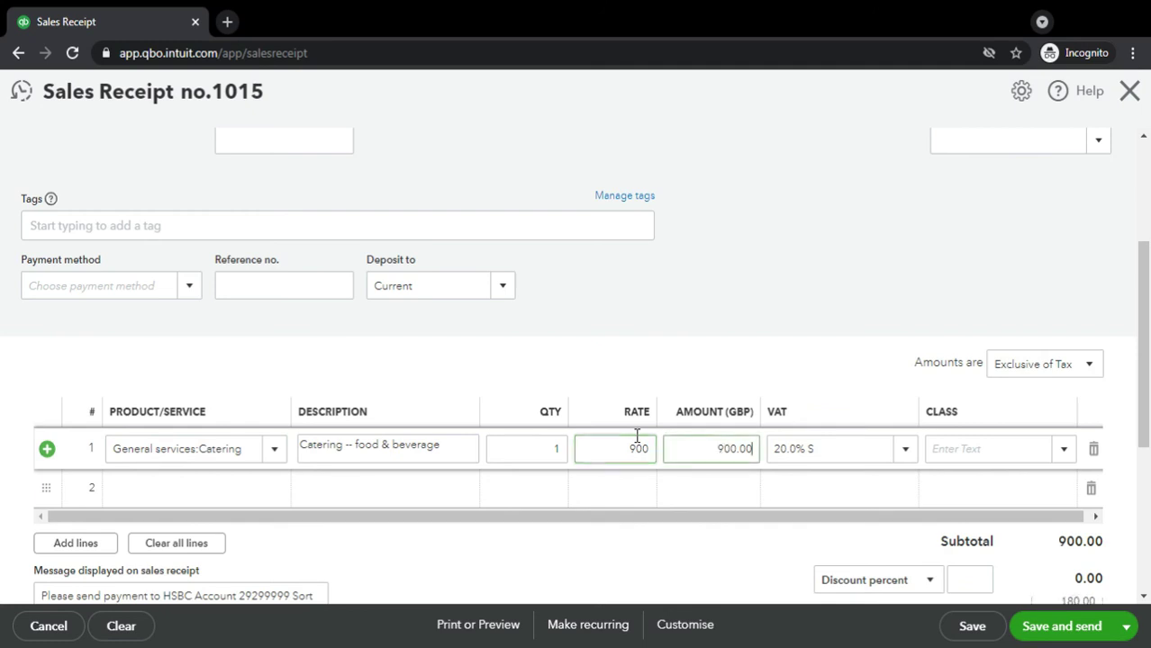
left_click(1147, 286)
left_click_drag(1147, 287, 1147, 350)
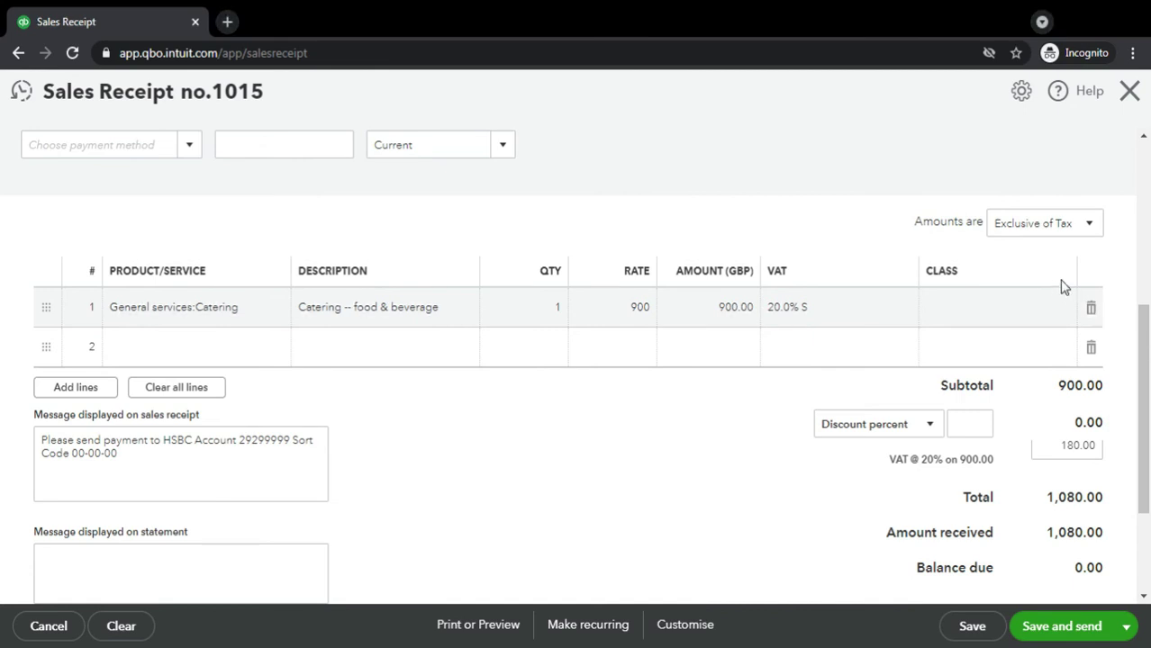
scroll(1148, 299, "up", 4)
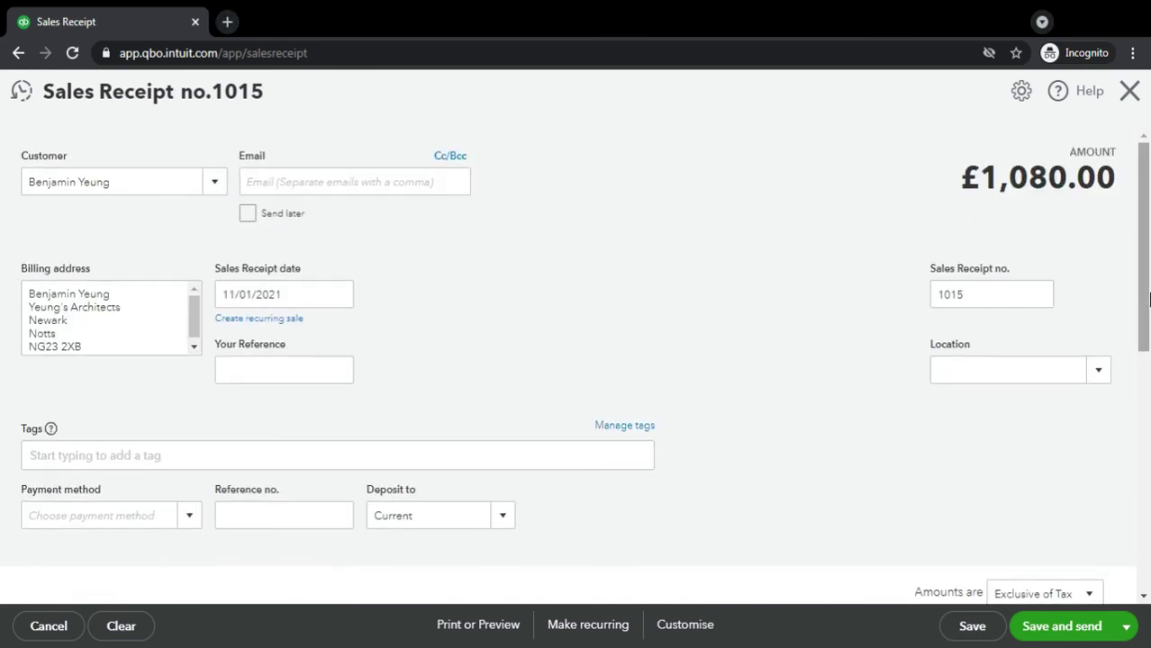
scroll(1148, 299, "down", 5)
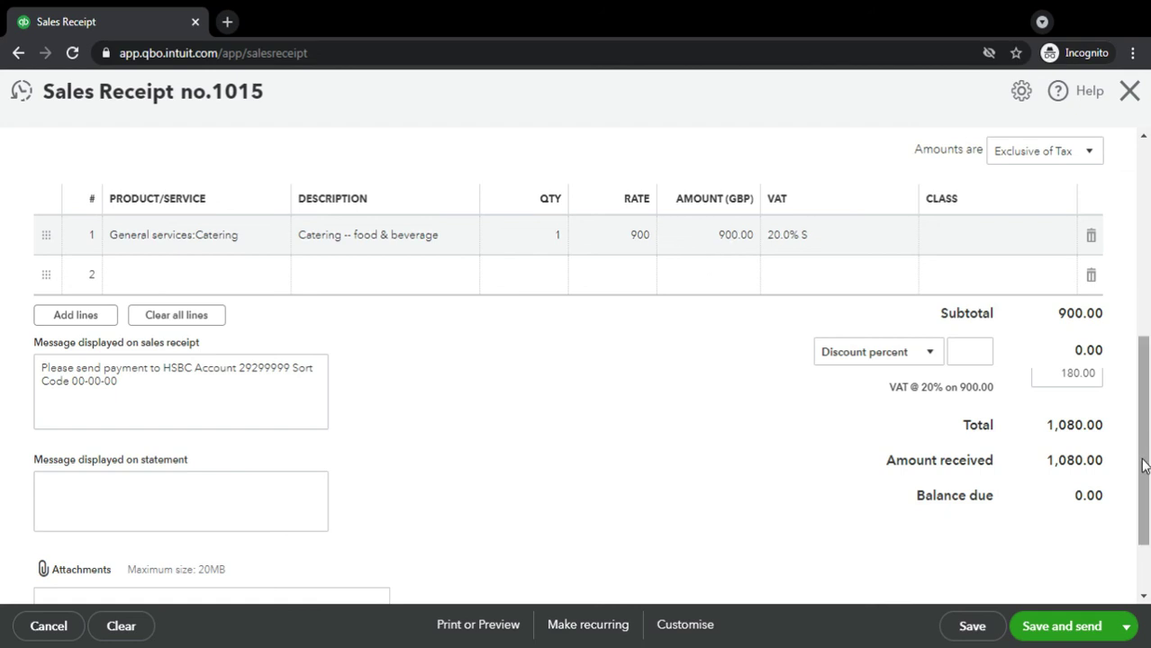
mouse_move(1149, 441)
left_mouse_down()
mouse_move(1148, 468)
mouse_move(1147, 252)
mouse_move(1147, 441)
left_mouse_up()
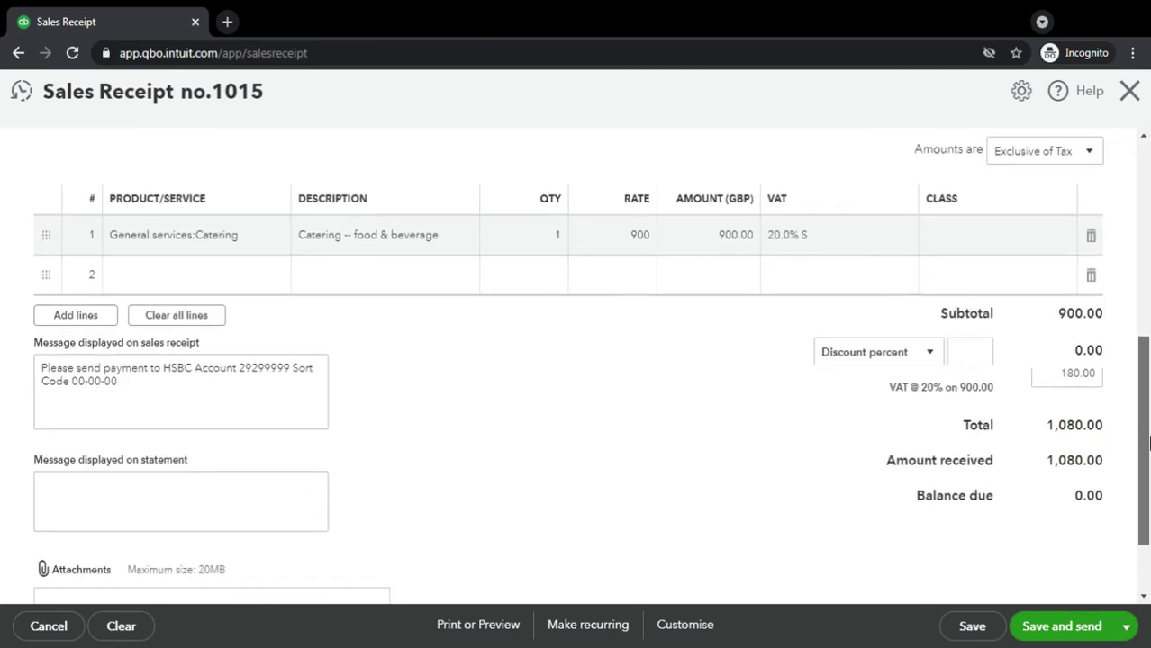
Save and close the £1,080.00 sales receipt
left_click(1127, 630)
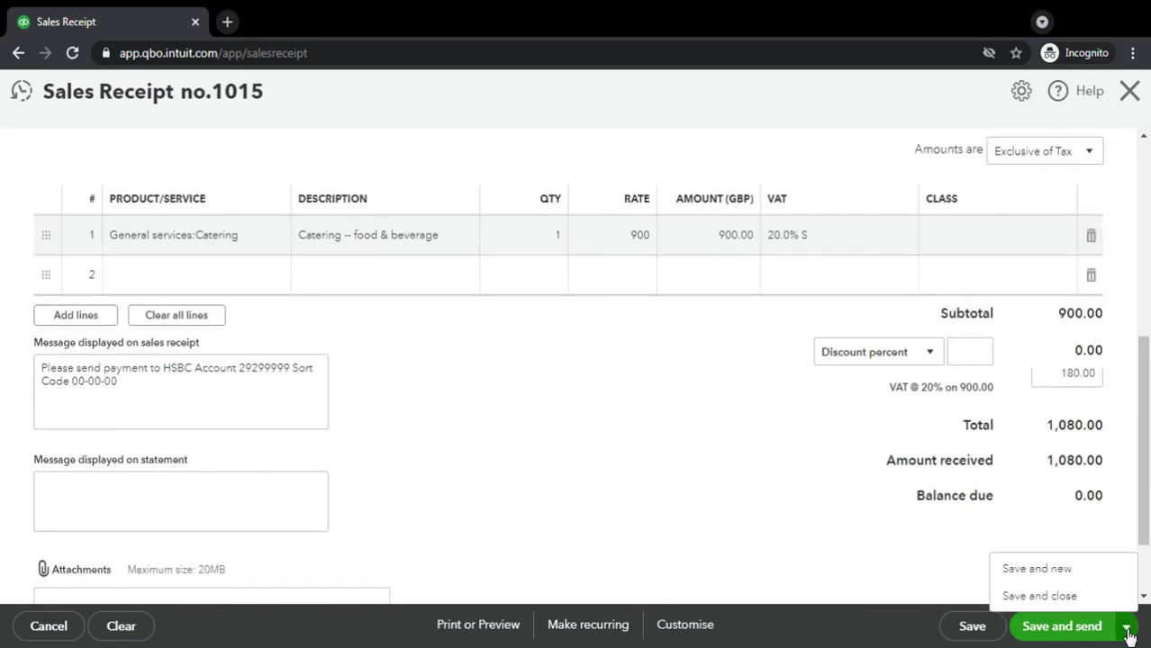
left_click(1074, 596)
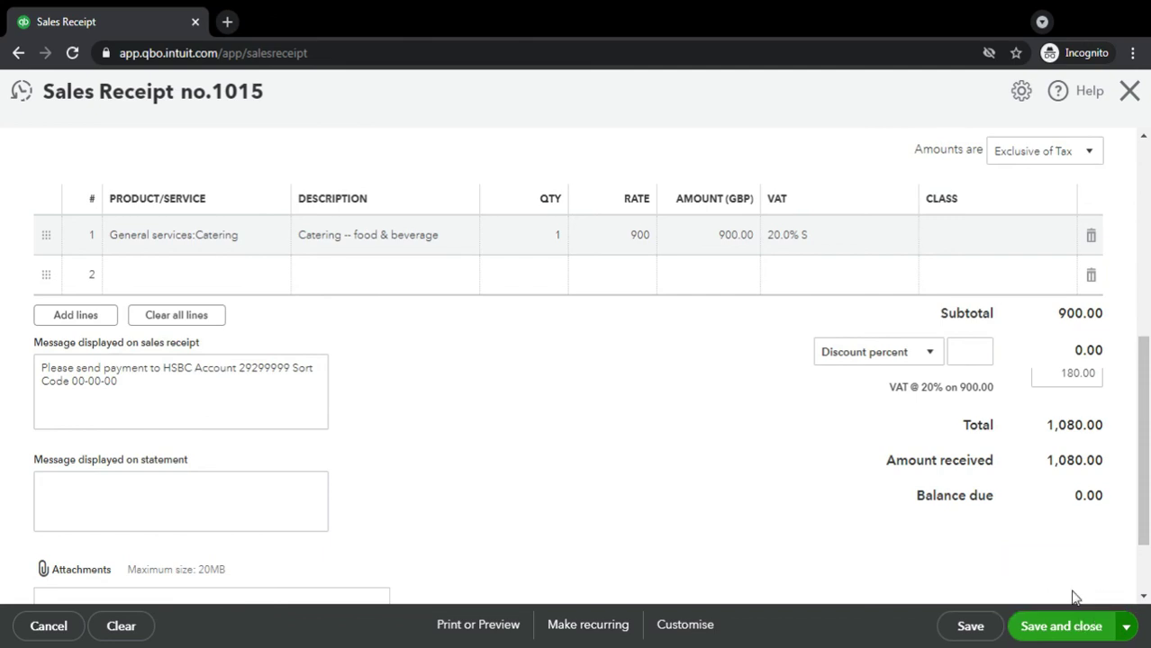